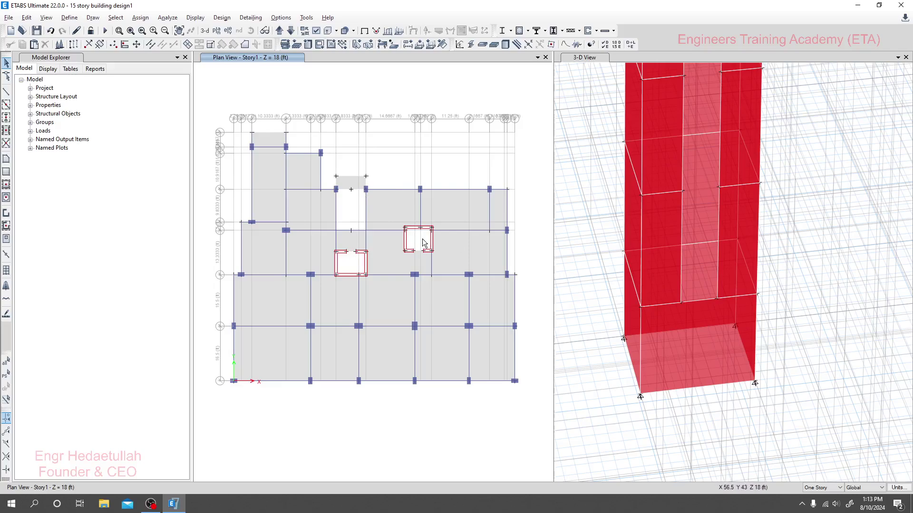
scroll(416, 259, up, 3)
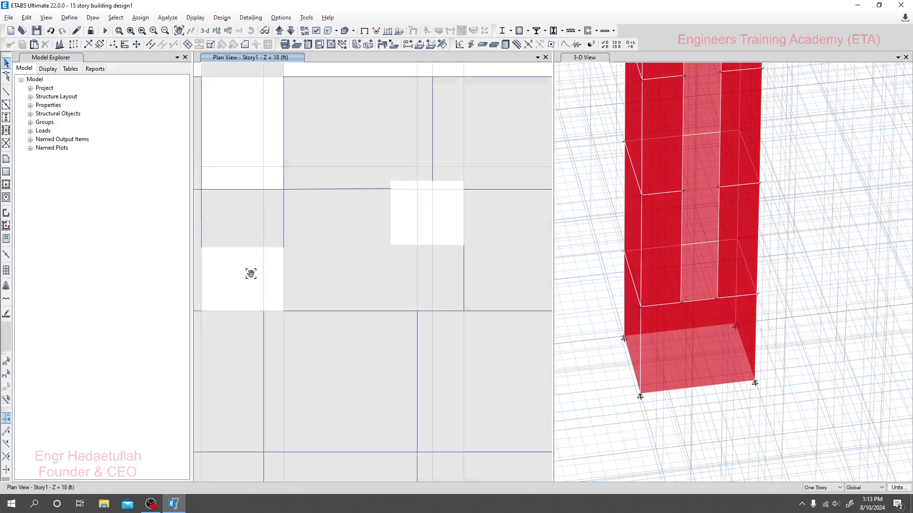
Step: Pan the Story1 plan so both lift-core openings are framed
middle_drag(251, 273, 290, 267)
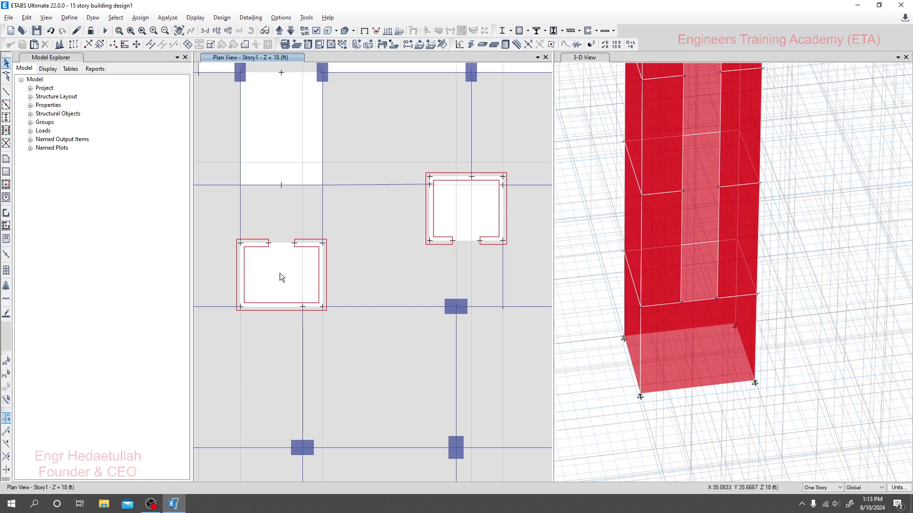
middle_drag(279, 274, 312, 273)
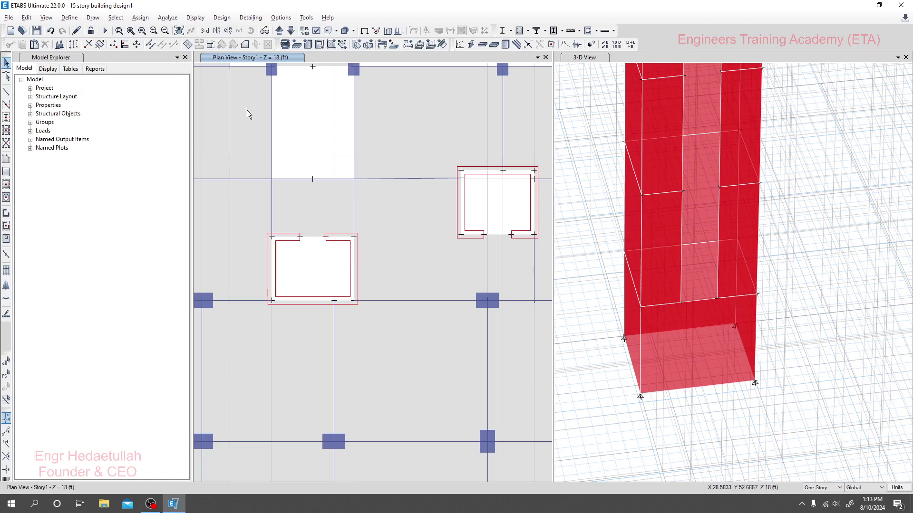
click(93, 17)
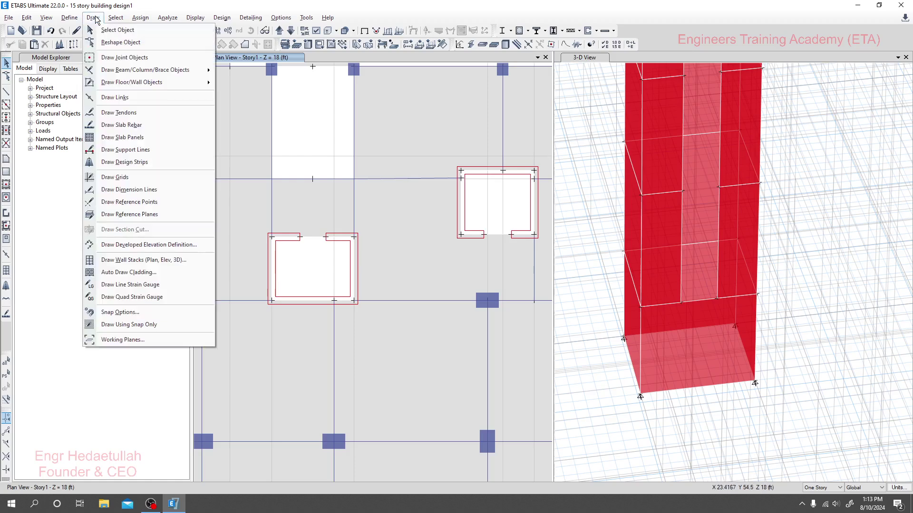
click(7, 93)
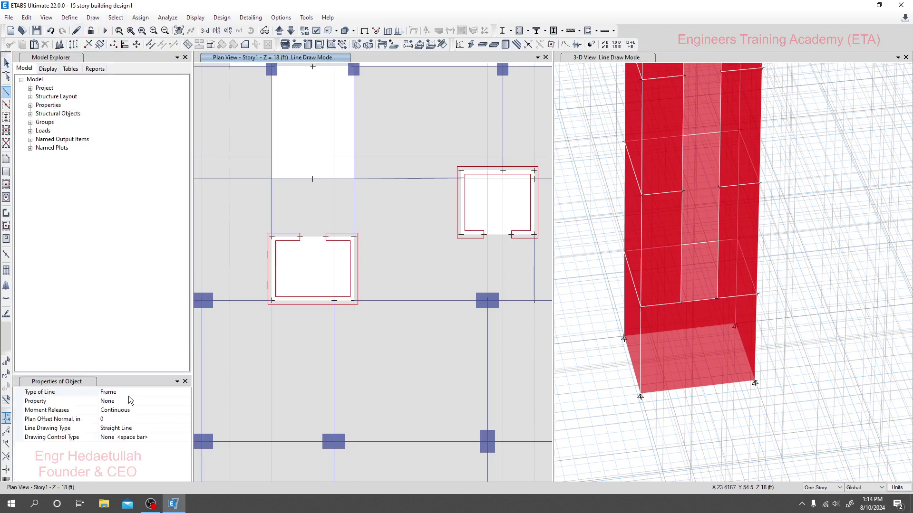
click(114, 392)
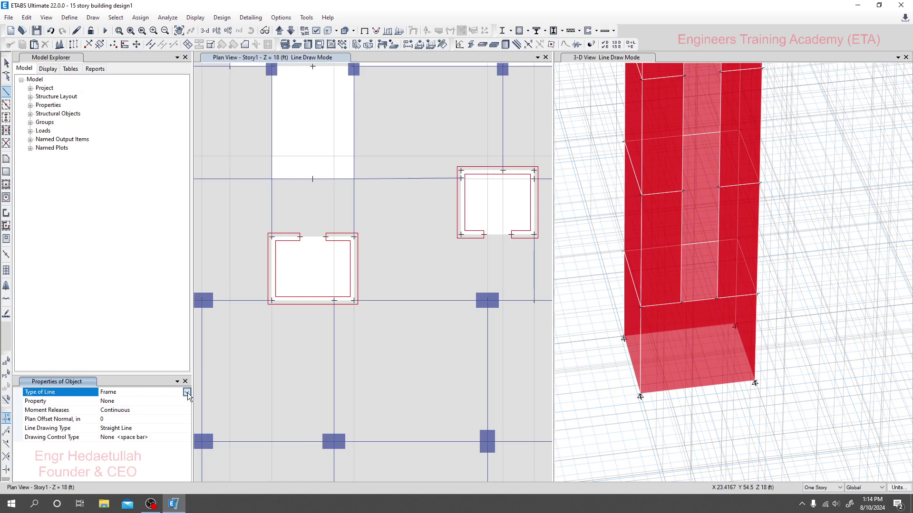
click(187, 392)
click(125, 402)
click(144, 402)
click(187, 401)
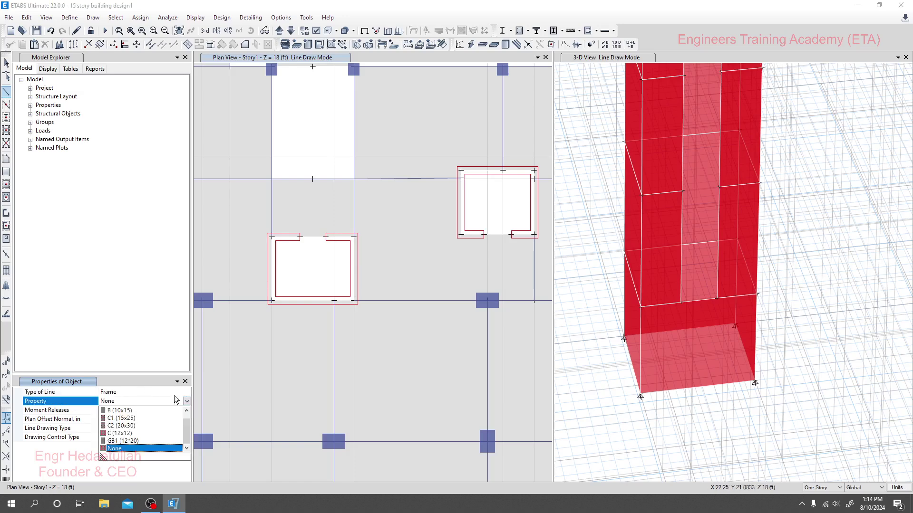
click(123, 456)
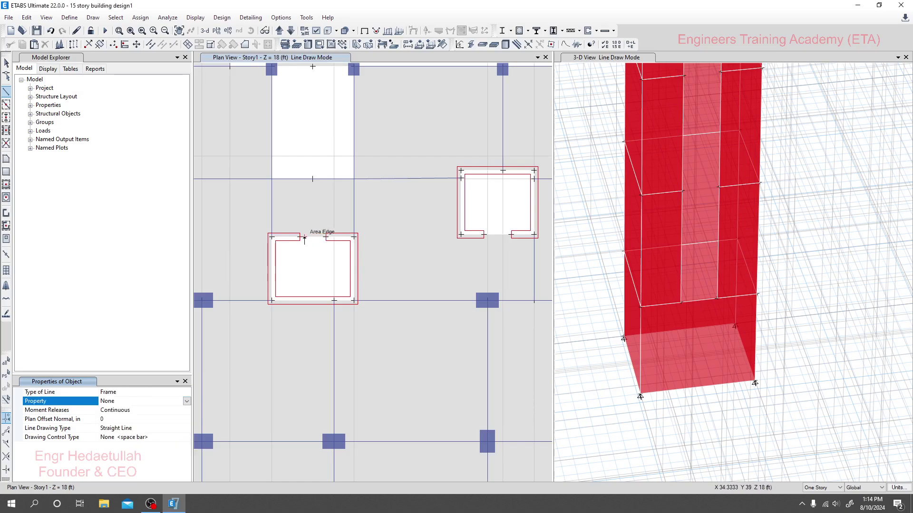
click(333, 245)
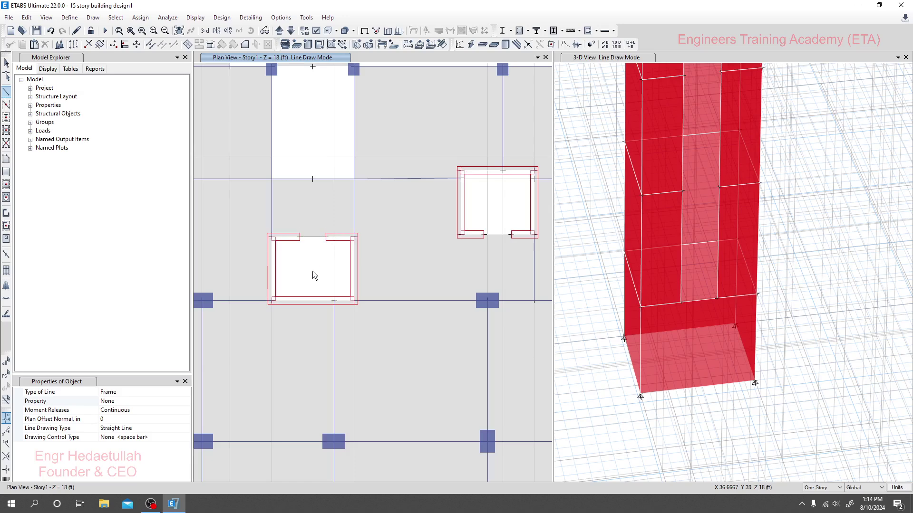
key(Escape)
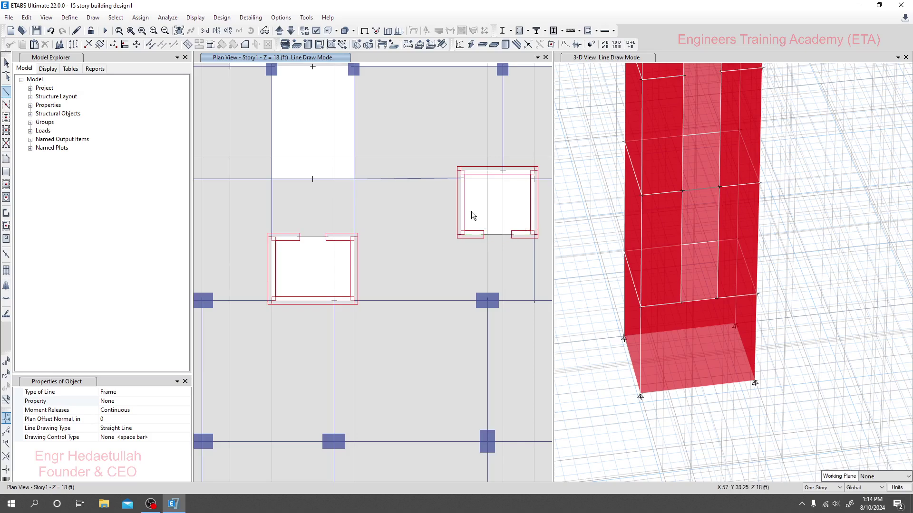
key(Escape)
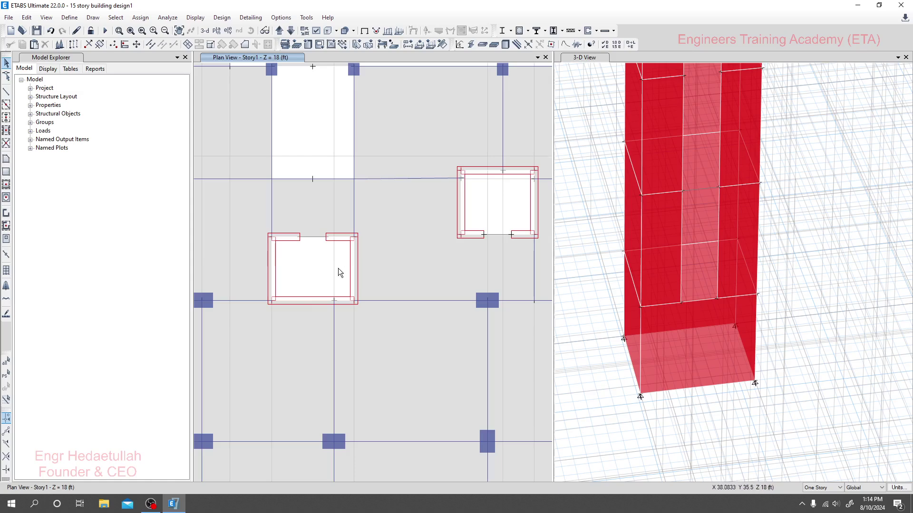
scroll(336, 208, down, 3)
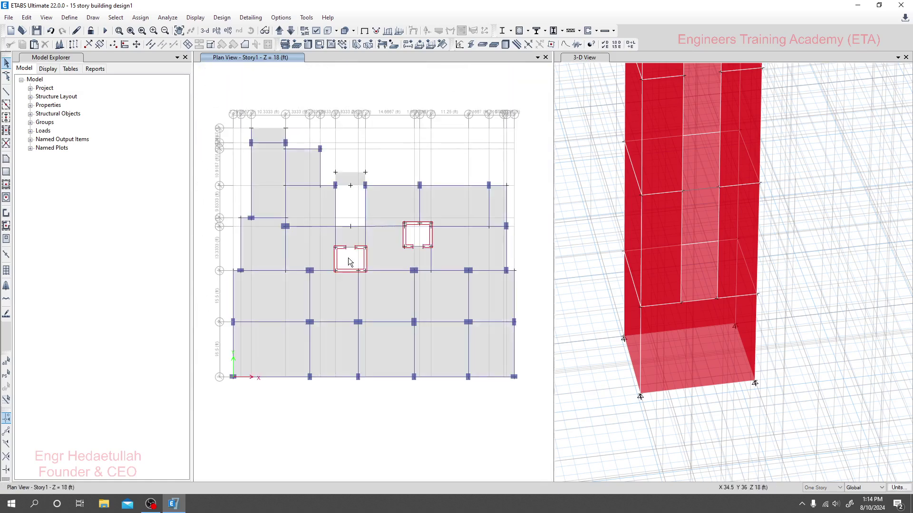
scroll(349, 261, up, 4)
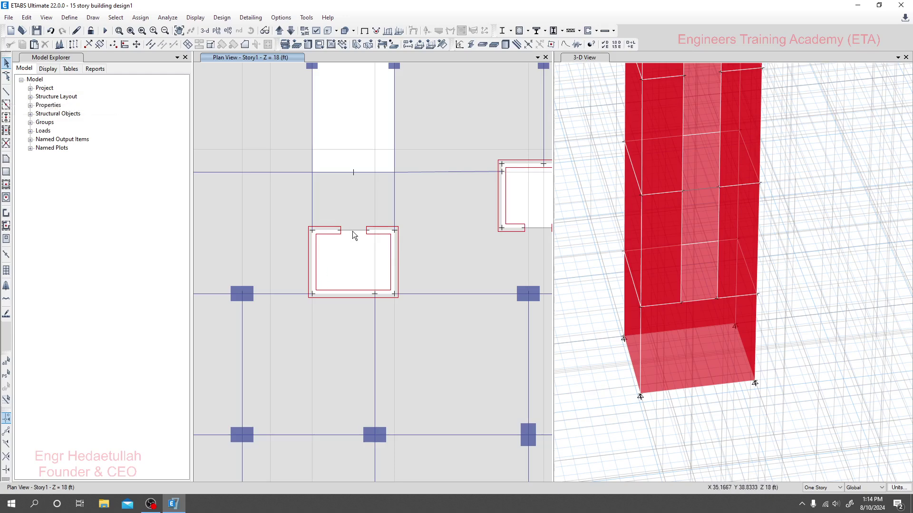
scroll(372, 234, down, 5)
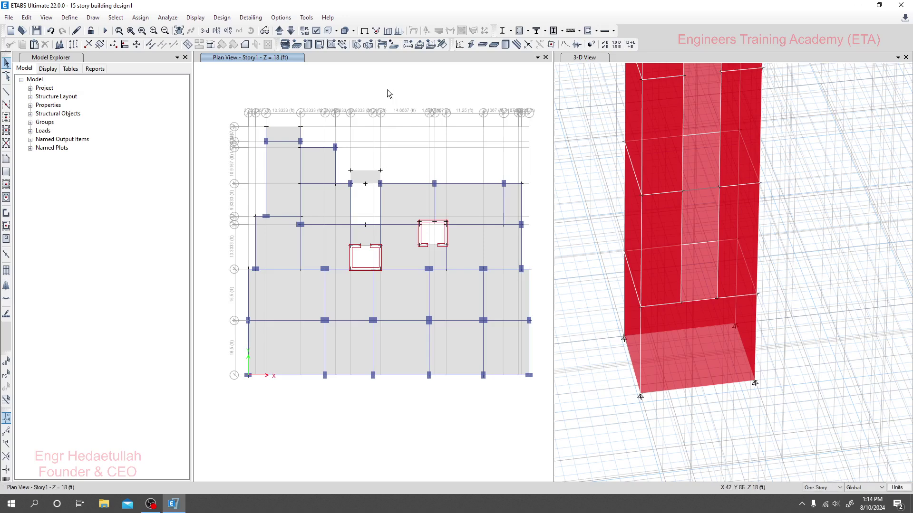
Step: Draw a short wall segment just above the Story1 plan's top edge and select it
click(5, 214)
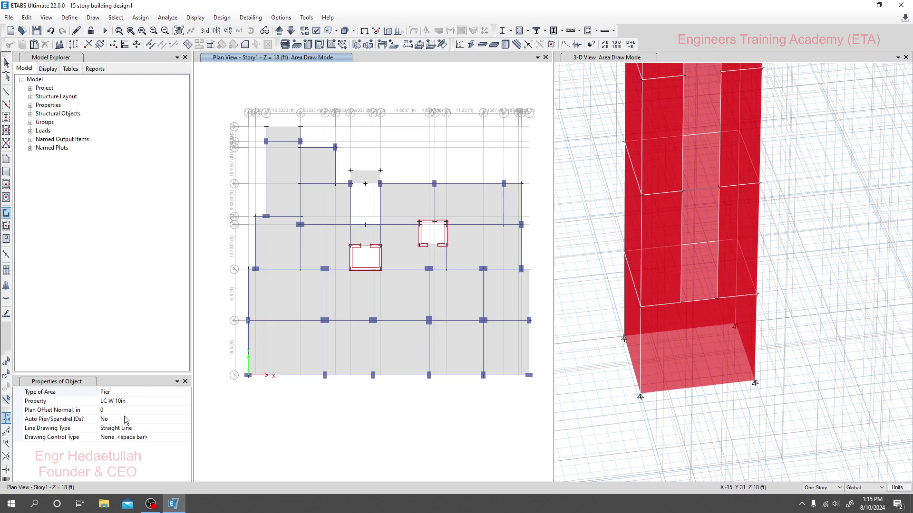
click(368, 92)
click(427, 78)
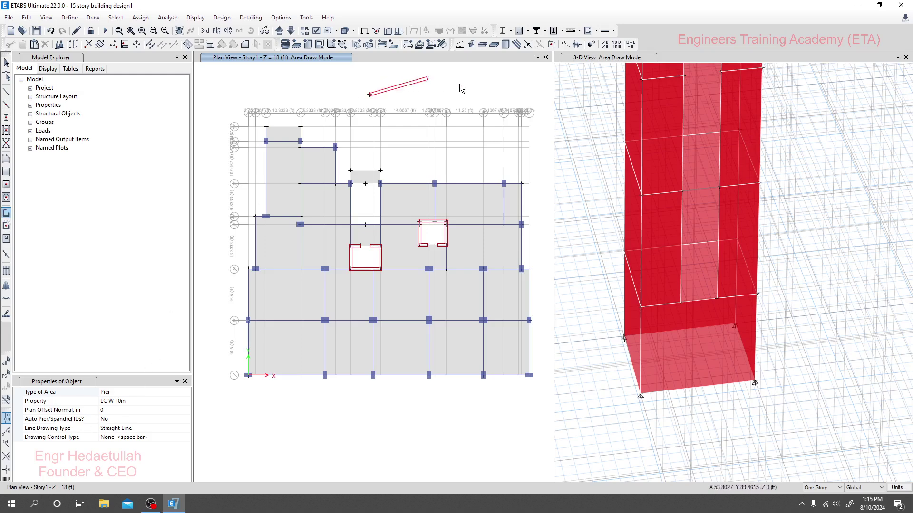
key(Escape)
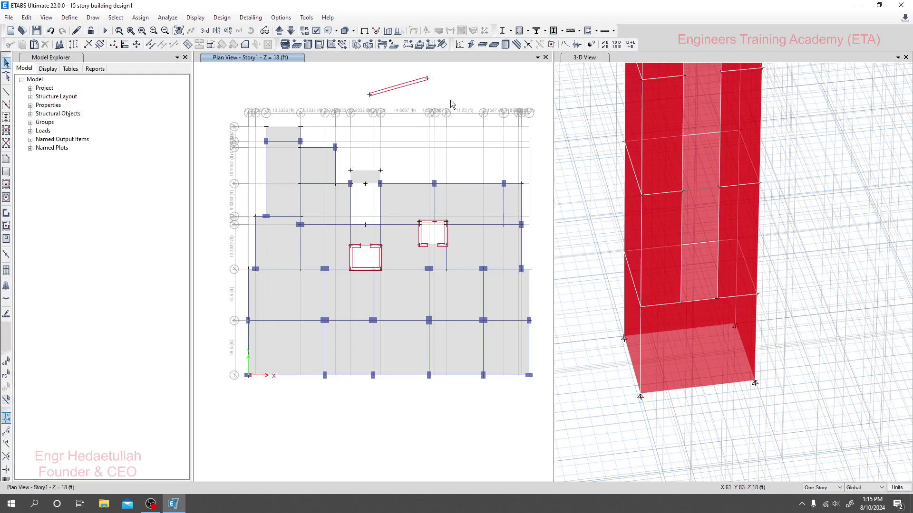
click(412, 87)
scroll(389, 289, up, 3)
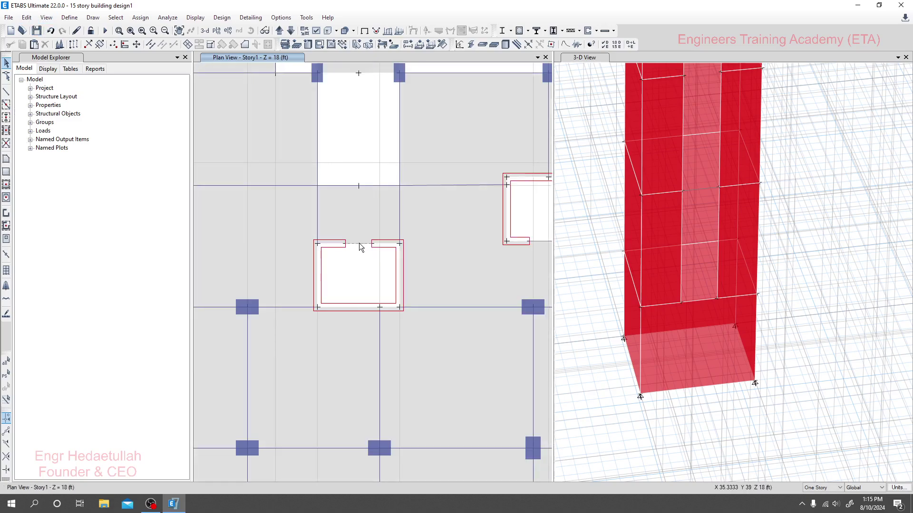
Step: Select the top beams over the left and right lift-core openings for extrusion
click(360, 245)
middle_drag(358, 245, 335, 248)
click(527, 246)
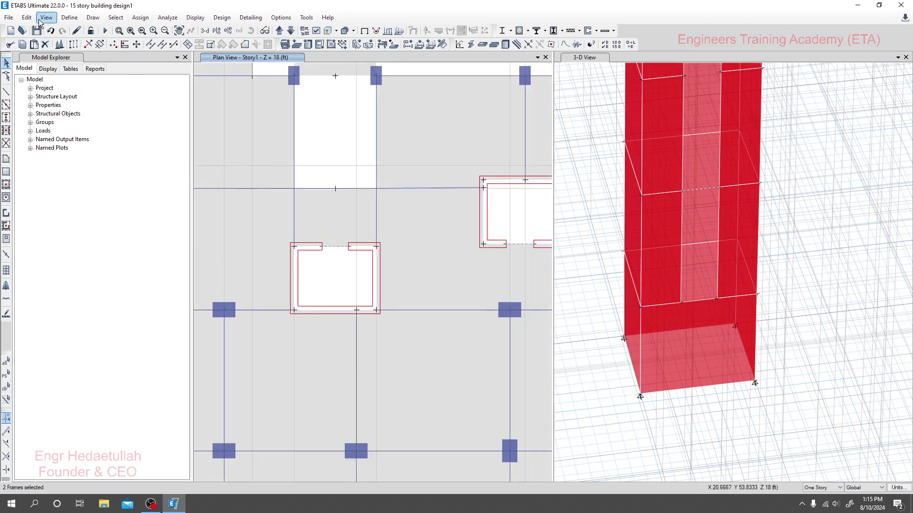
click(27, 17)
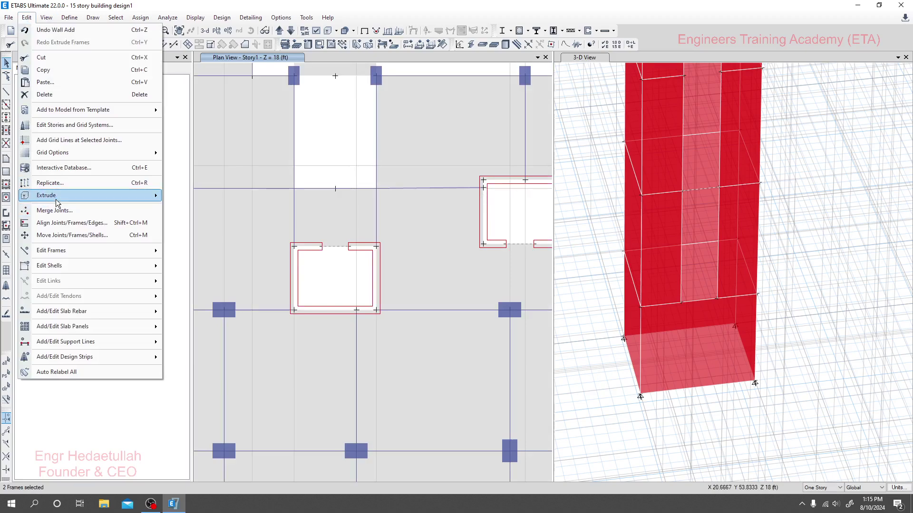
mouse_move(47, 196)
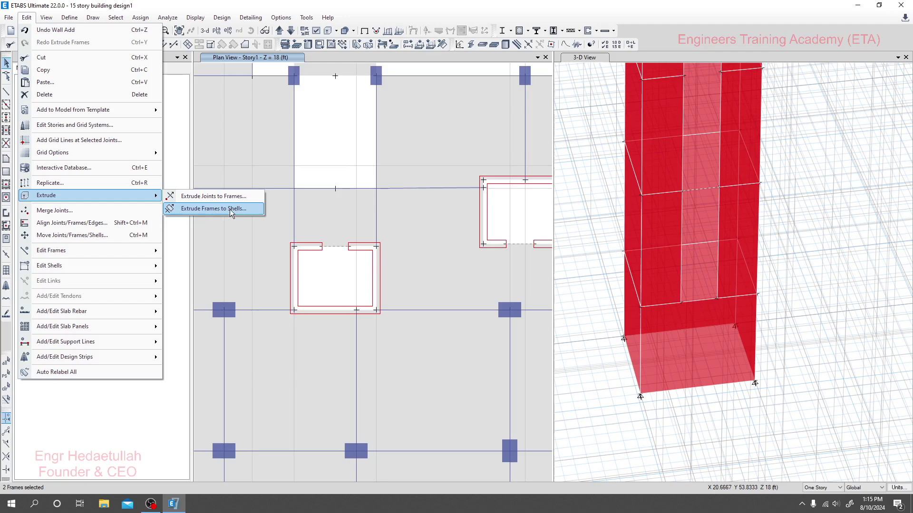
Step: Extrude both beams into spandrel shells with dz -3 ft and one extrusion, deleting the source frames
click(225, 210)
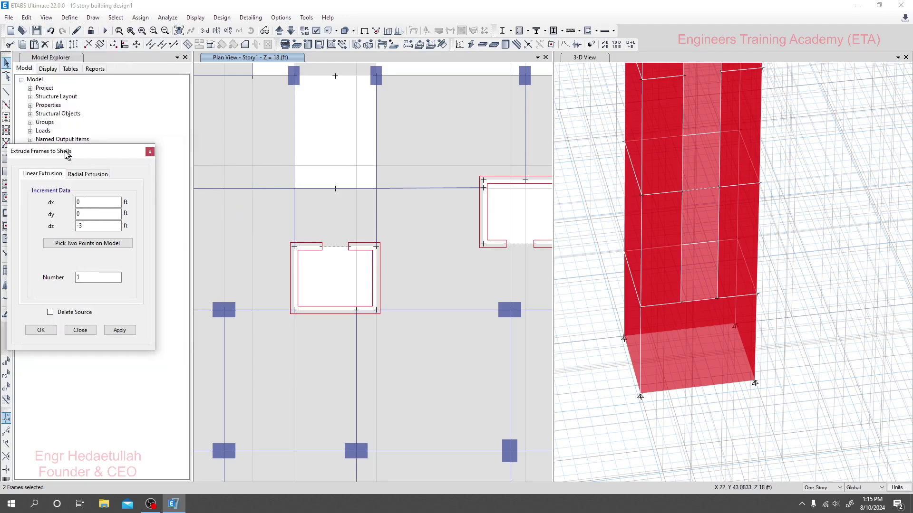
drag(107, 148, 91, 154)
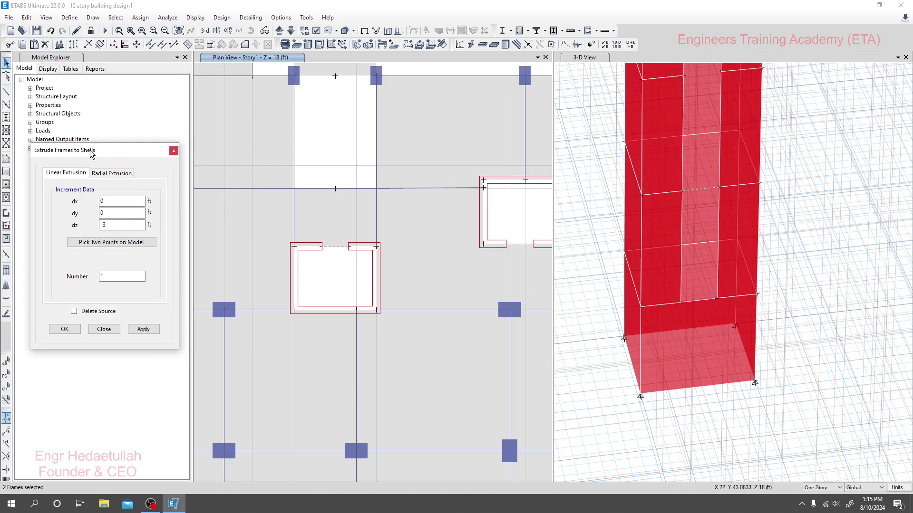
drag(109, 225, 80, 224)
text(0)
click(103, 213)
click(102, 226)
double_click(102, 226)
text(-)
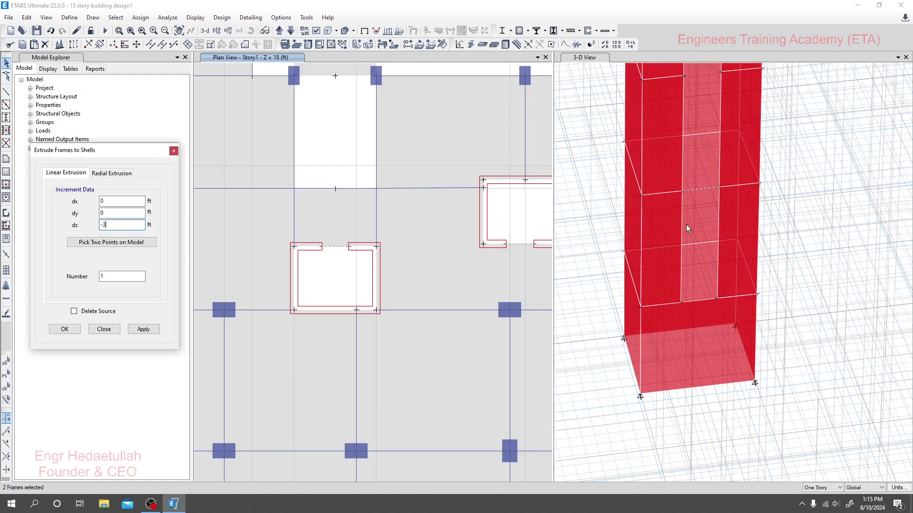
key(Tab)
key(Tab)
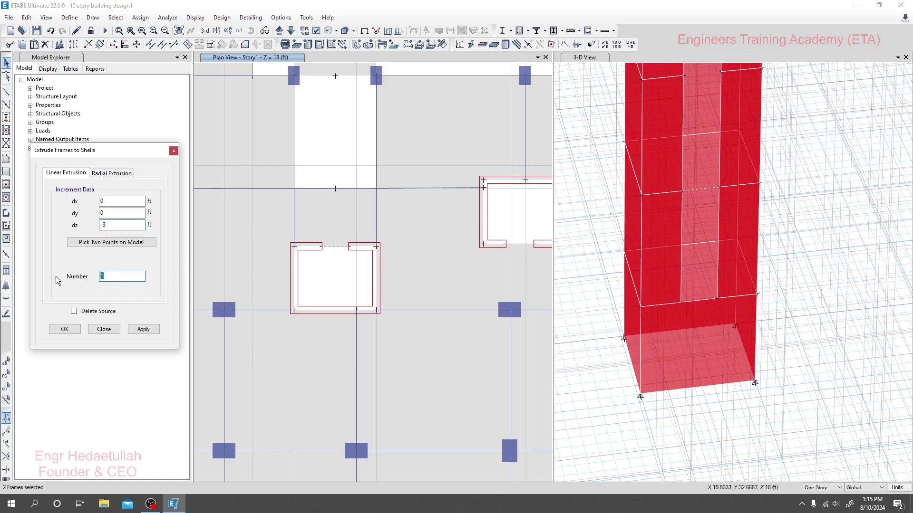
click(84, 314)
click(144, 329)
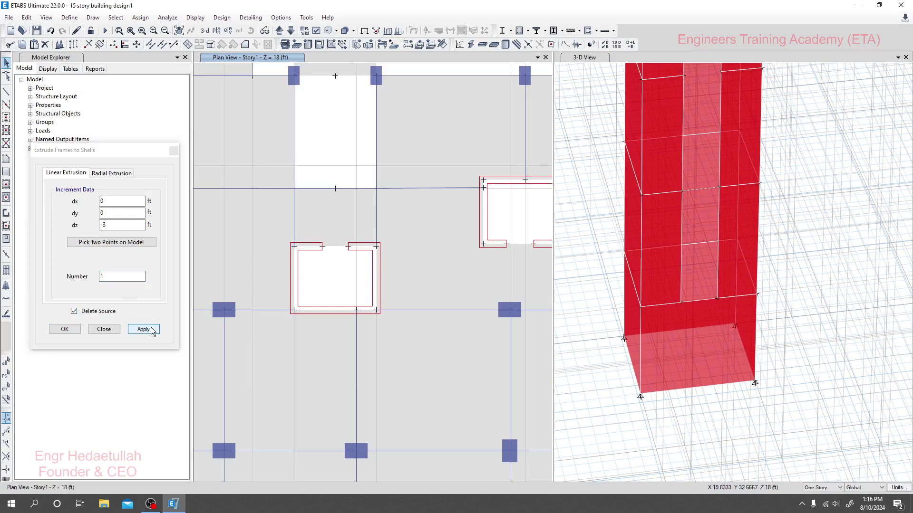
scroll(693, 134, up, 2)
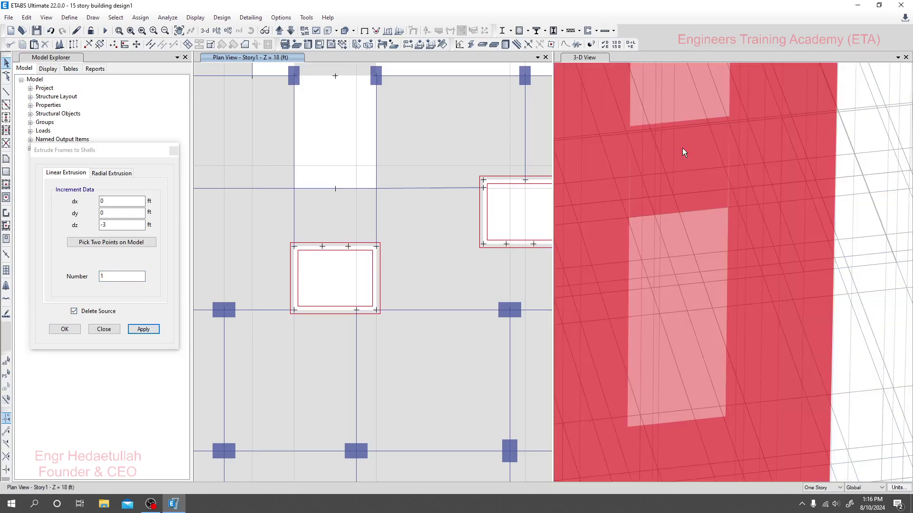
scroll(683, 147, up, 1)
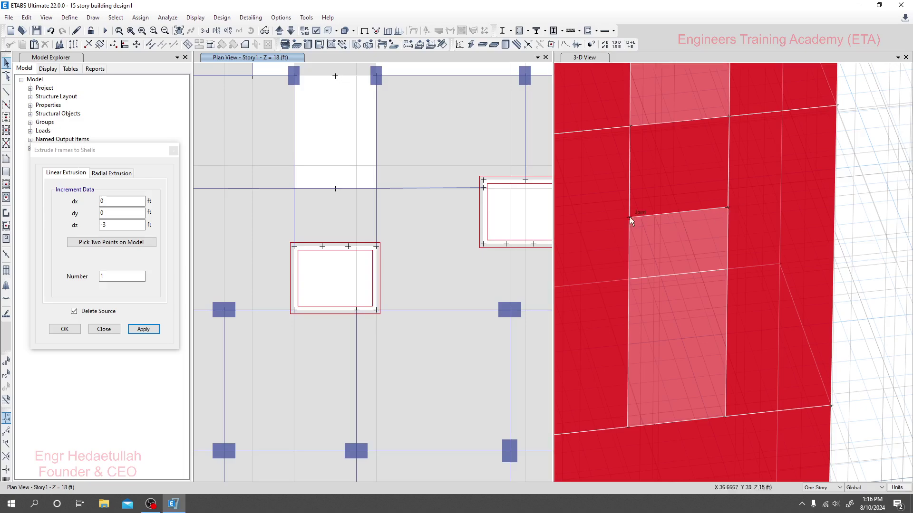
scroll(730, 208, down, 2)
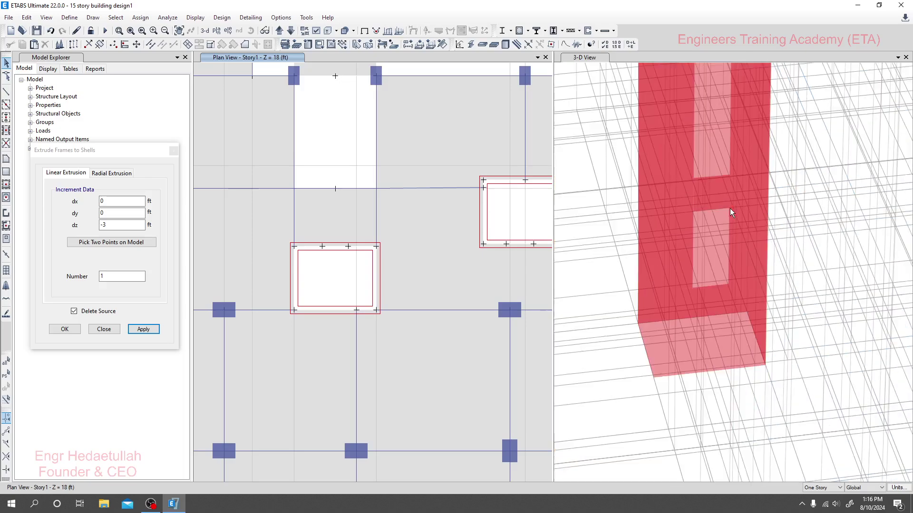
scroll(723, 230, down, 2)
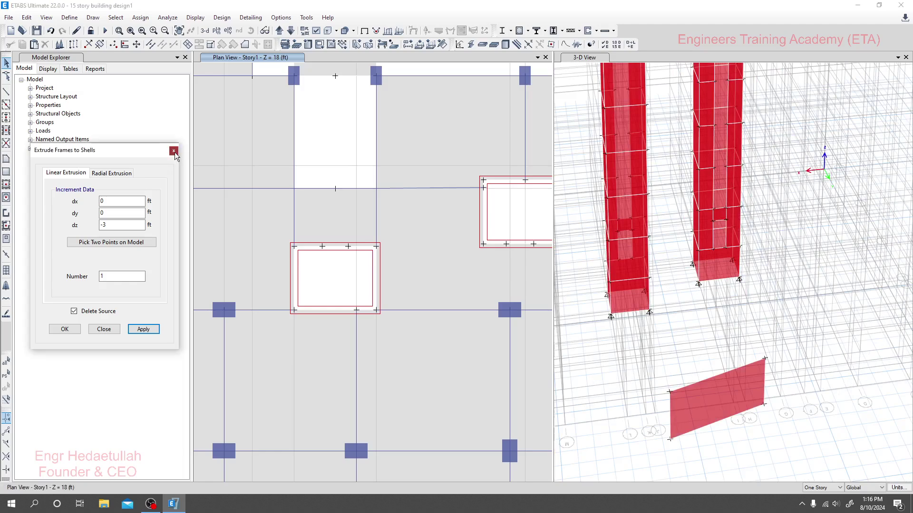
Step: Close the extrusion window and orbit the 3-D view to inspect both cores' spandrels
click(174, 151)
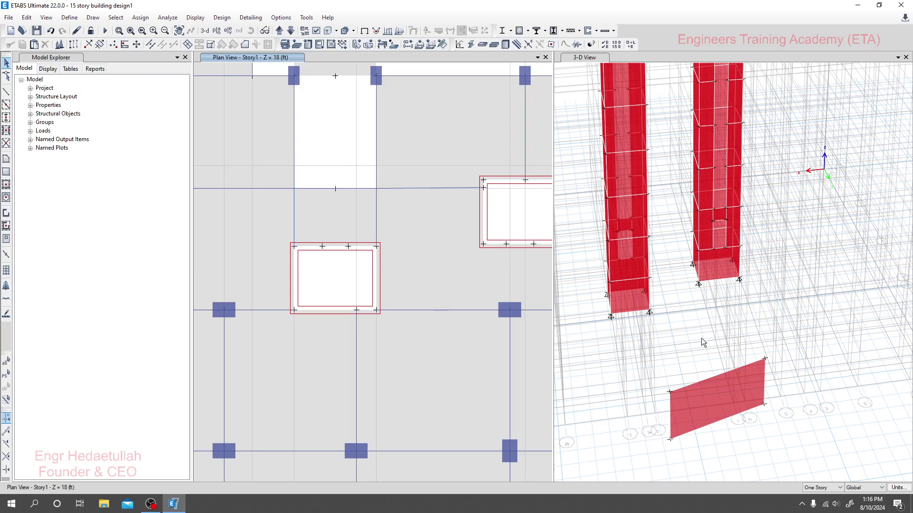
click(724, 403)
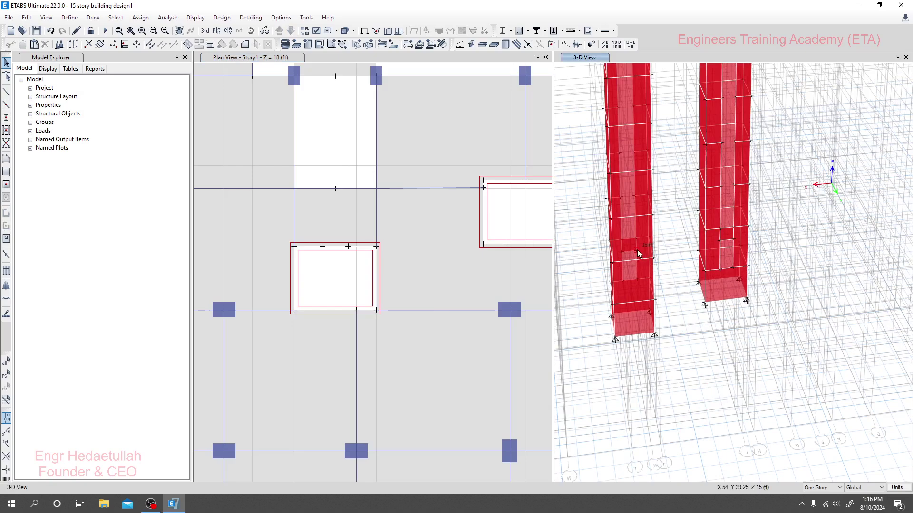
scroll(637, 249, up, 3)
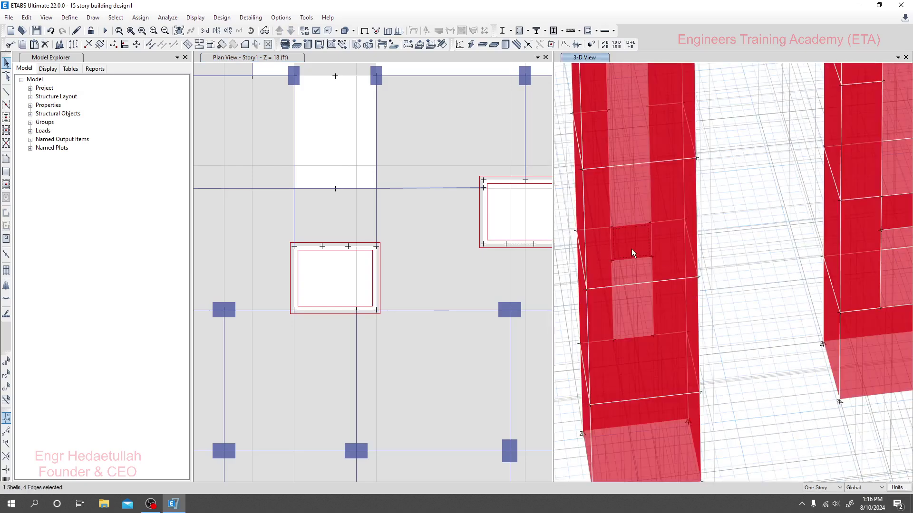
shift+middle_drag(631, 249, 804, 233)
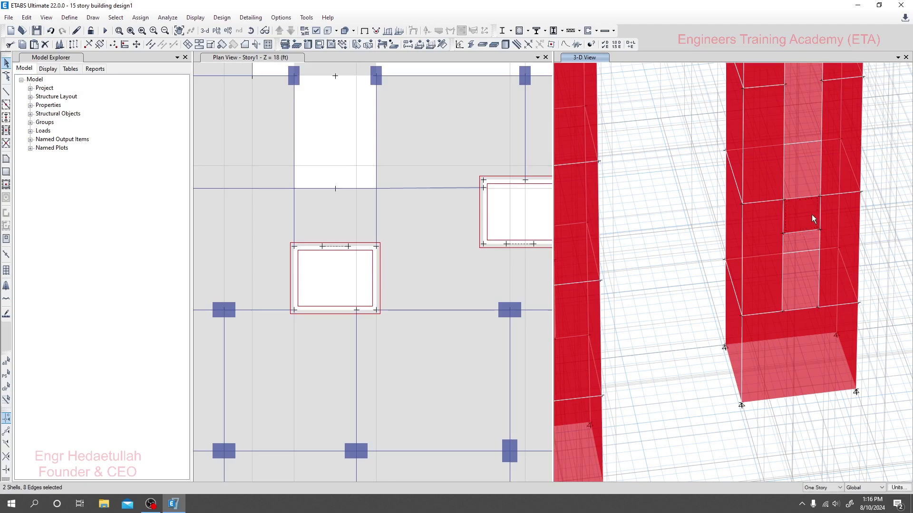
scroll(811, 215, down, 3)
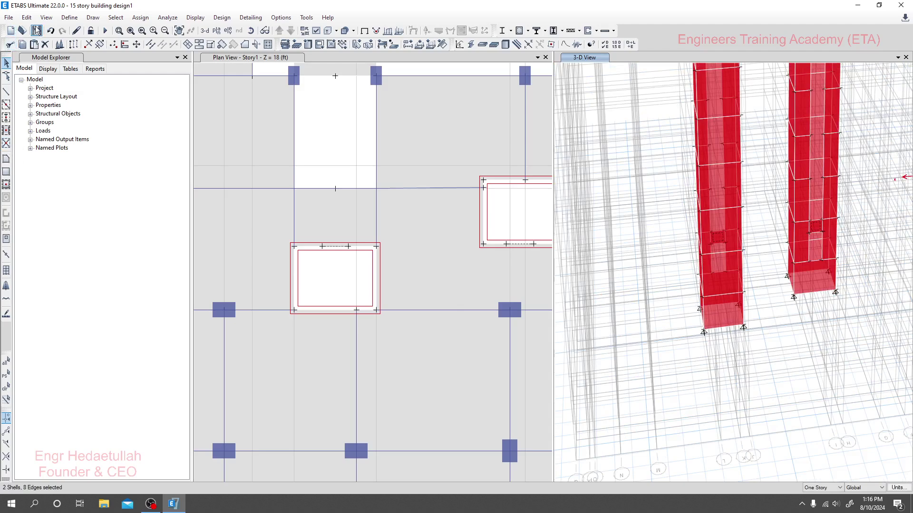
click(69, 17)
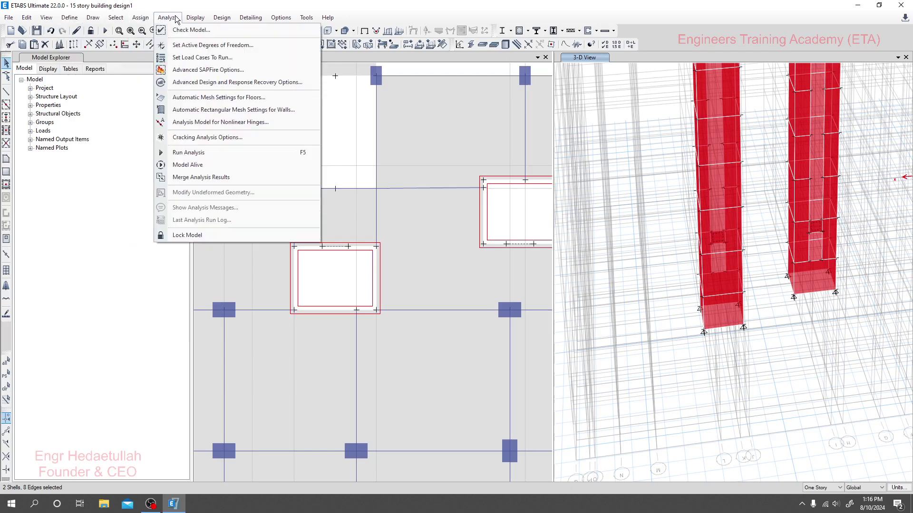
Step: Review the defined pier labels, then cancel out of the list
click(146, 21)
click(74, 21)
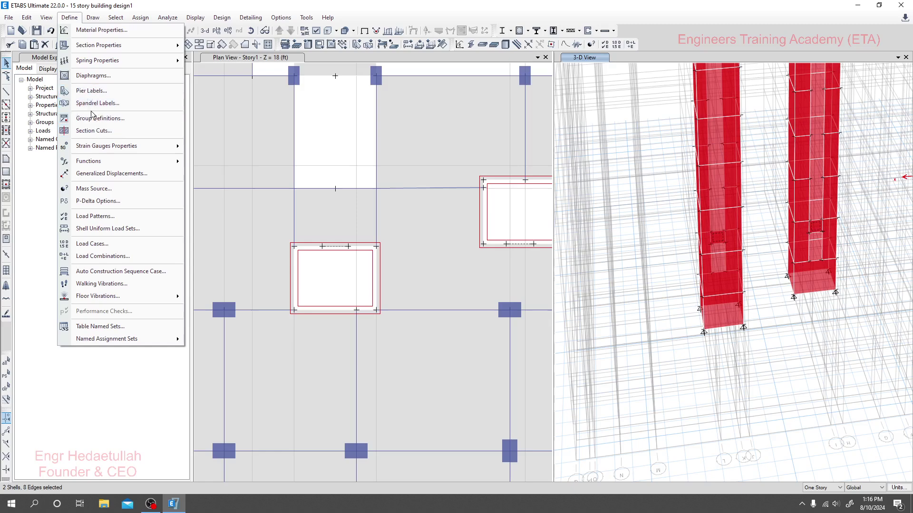
click(91, 92)
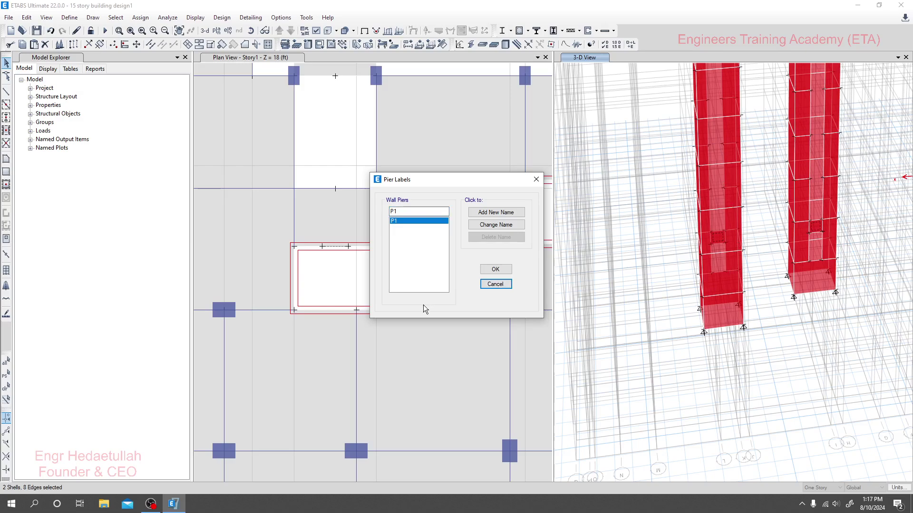
click(495, 284)
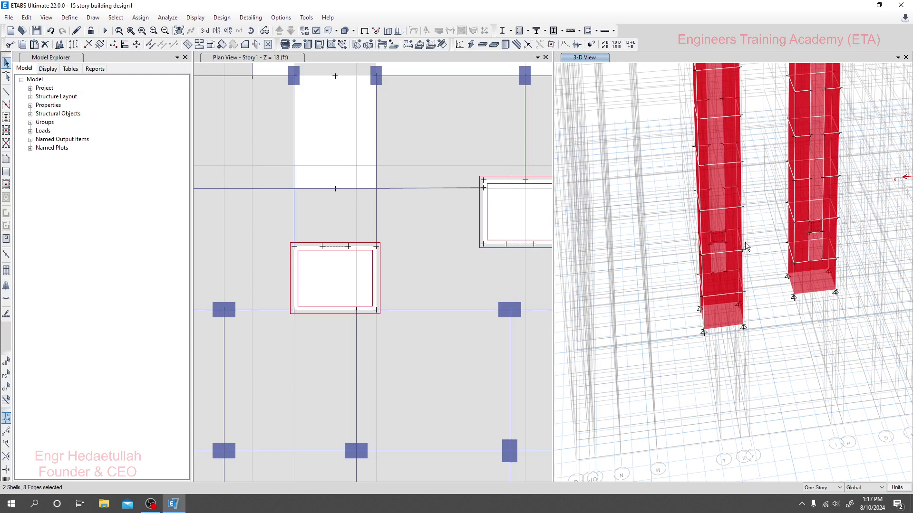
Step: Replicate both spandrel shells onto the selected upper stories, keeping the originals
click(73, 45)
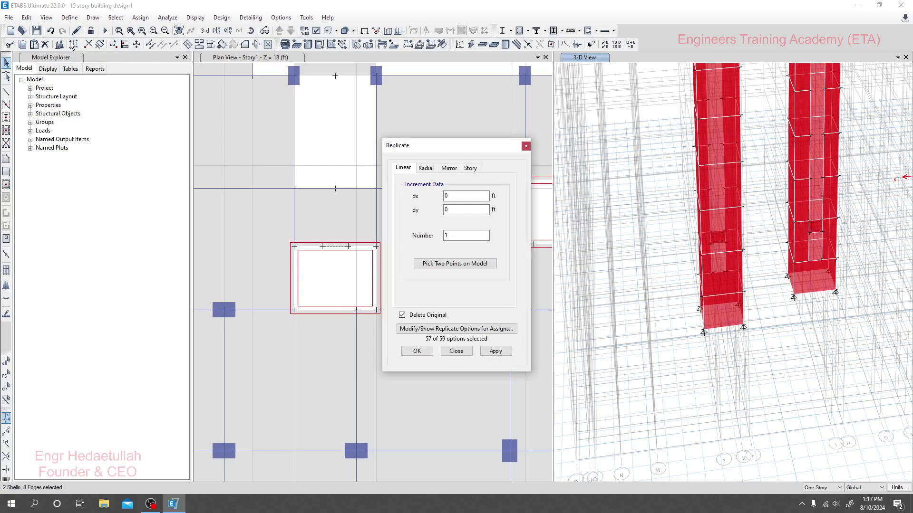
click(29, 26)
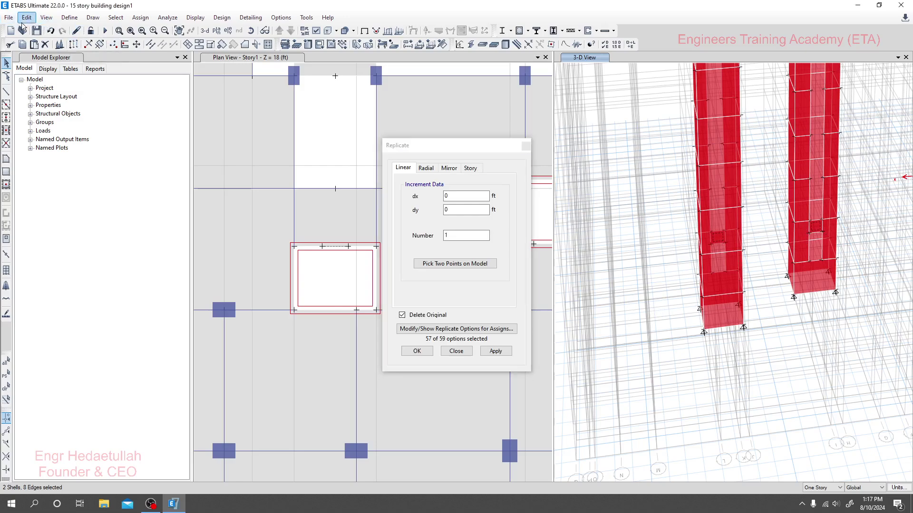
click(27, 18)
click(451, 151)
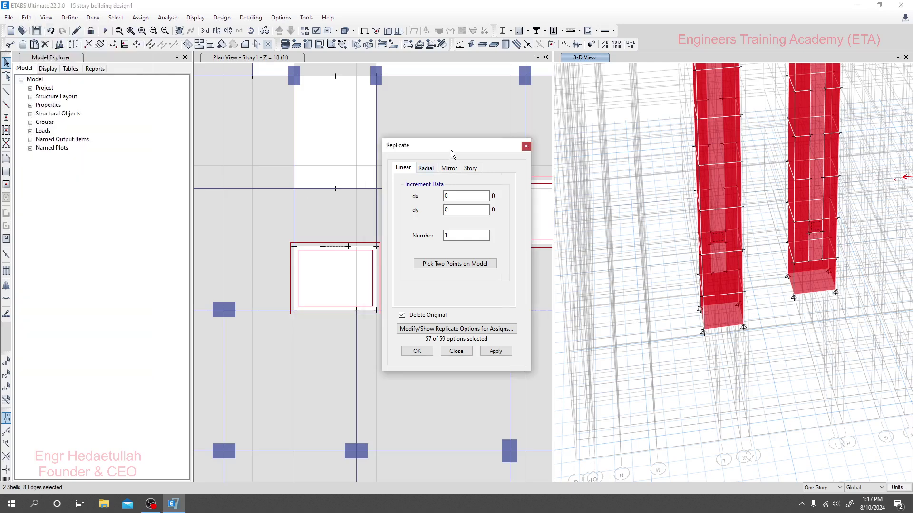
drag(451, 149, 283, 150)
click(303, 168)
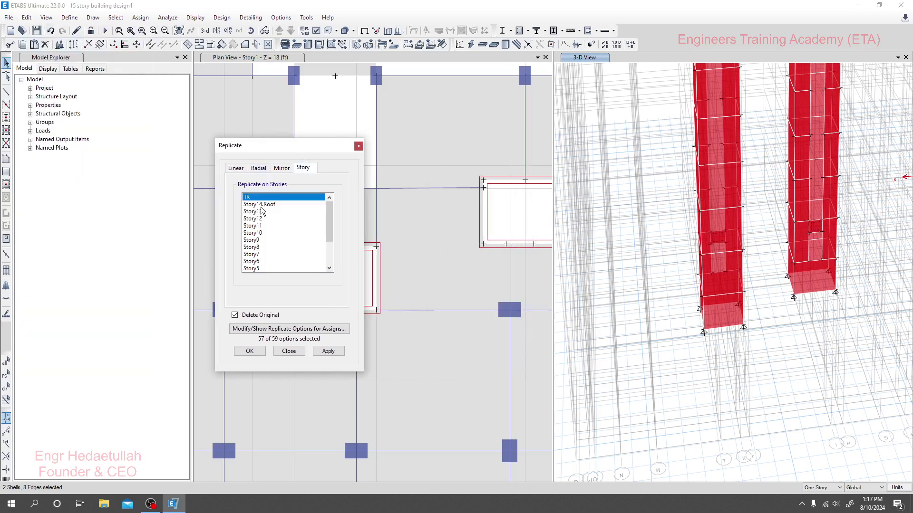
drag(261, 205, 269, 249)
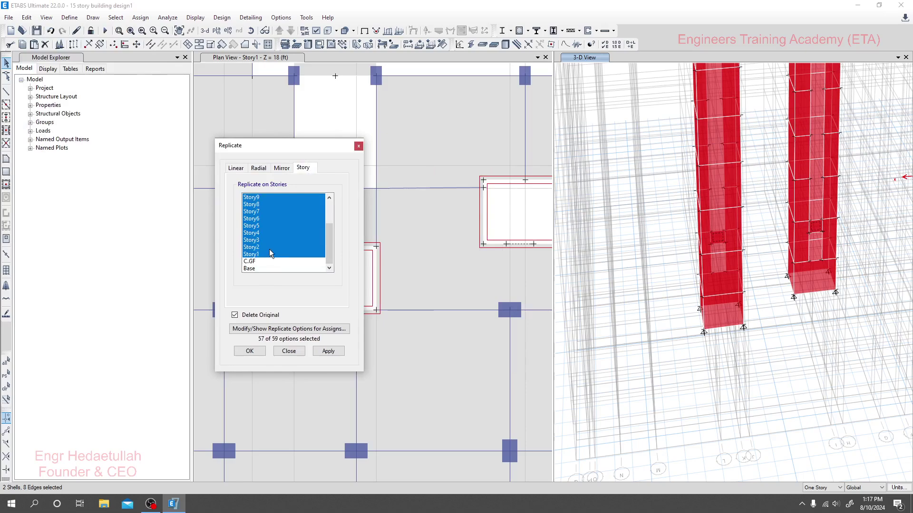
click(321, 351)
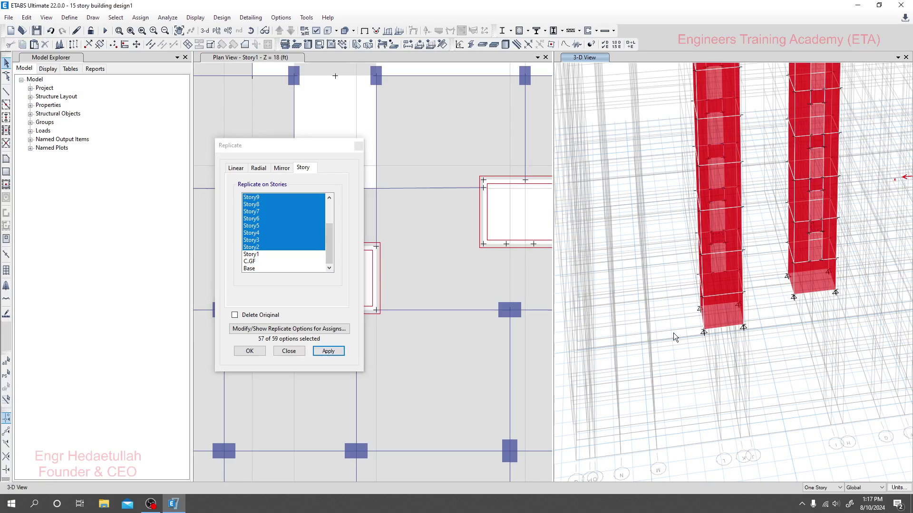
scroll(673, 333, down, 3)
scroll(677, 333, up, 2)
scroll(677, 335, up, 2)
scroll(810, 211, up, 2)
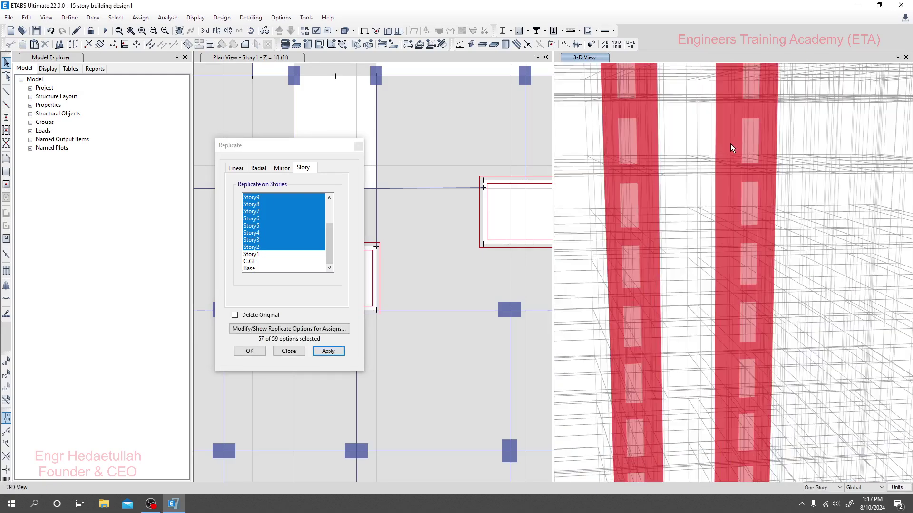
scroll(809, 210, up, 2)
scroll(810, 210, down, 1)
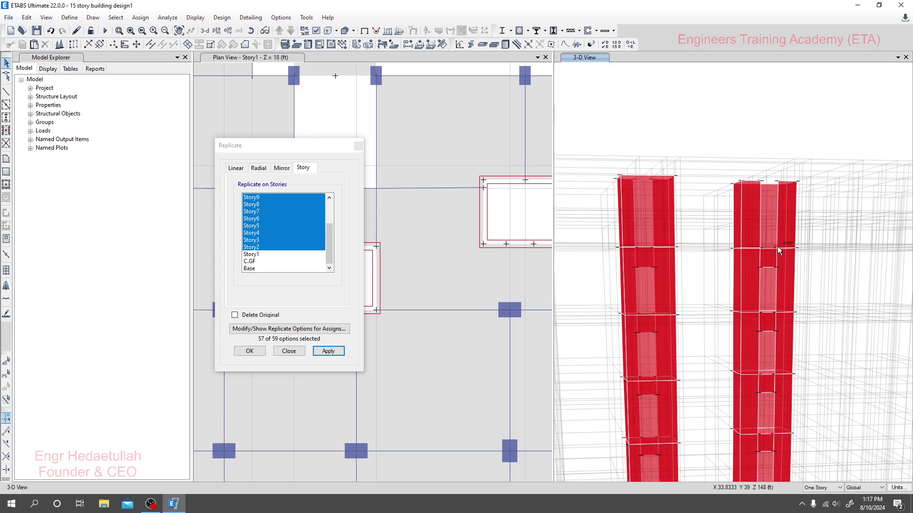
scroll(770, 228, down, 3)
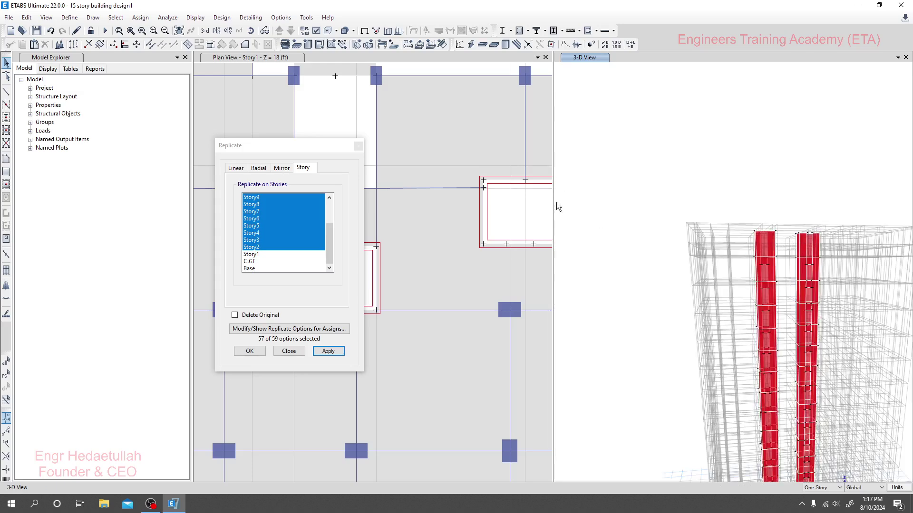
Step: Close the Replicate window and shift the 3-D view upward to check the full height
click(289, 352)
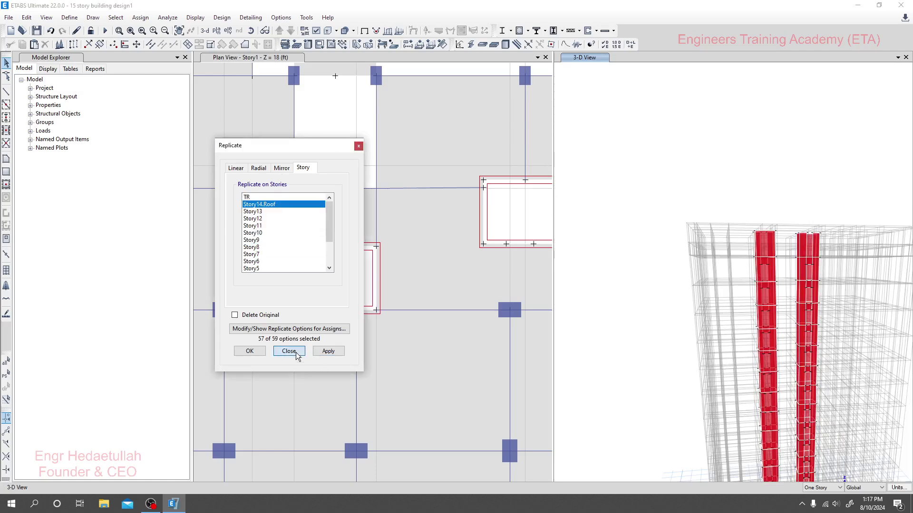
scroll(586, 187, down, 2)
scroll(587, 178, down, 2)
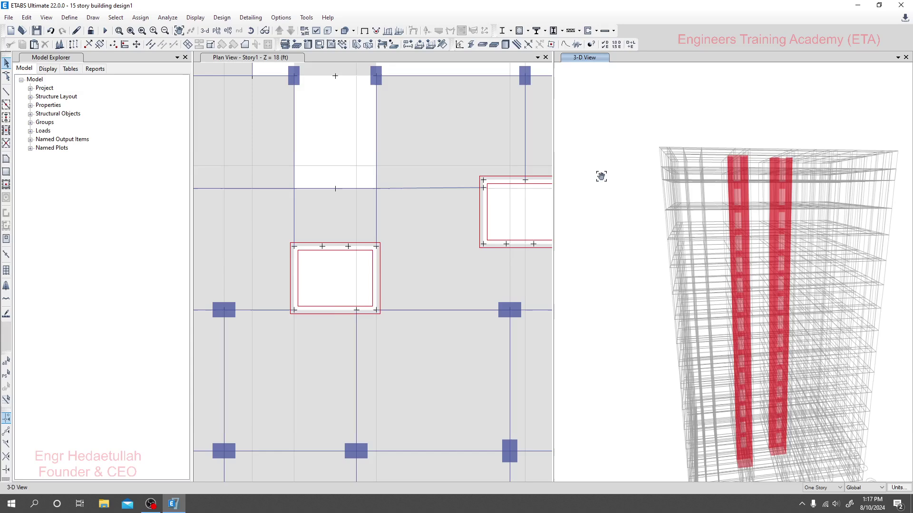
middle_drag(603, 221, 599, 208)
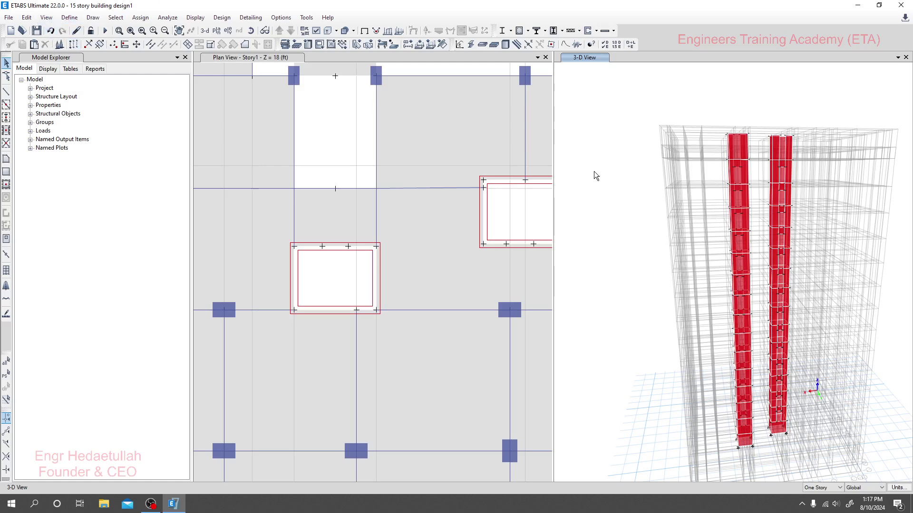
Step: Show all objects in the 3-D view, orbit the model, and restore the default 3-D view
right_click(600, 145)
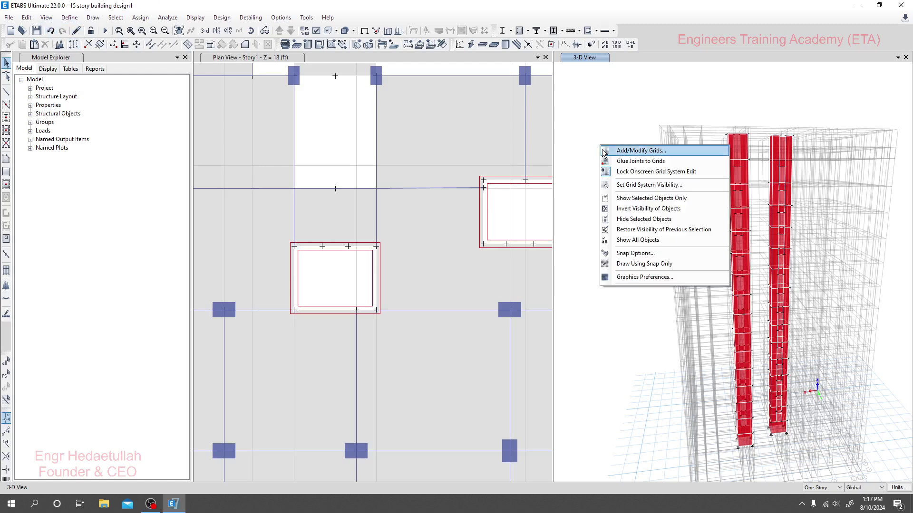
click(633, 240)
mouse_move(634, 240)
shift+middle_down()
mouse_move(621, 306)
mouse_move(602, 274)
shift+middle_up()
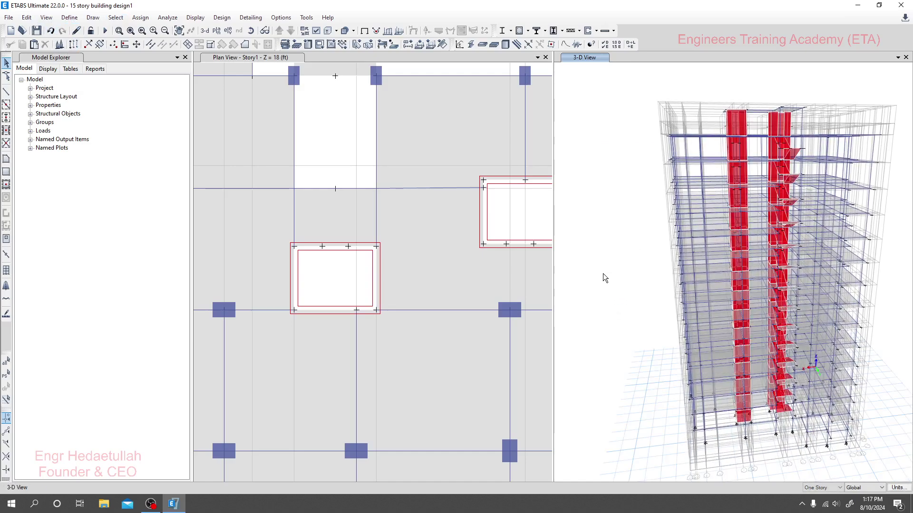
click(204, 32)
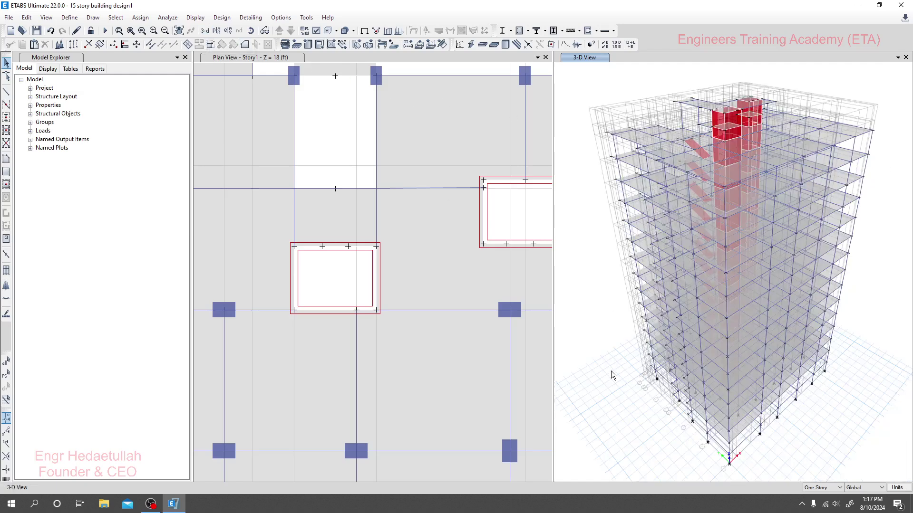